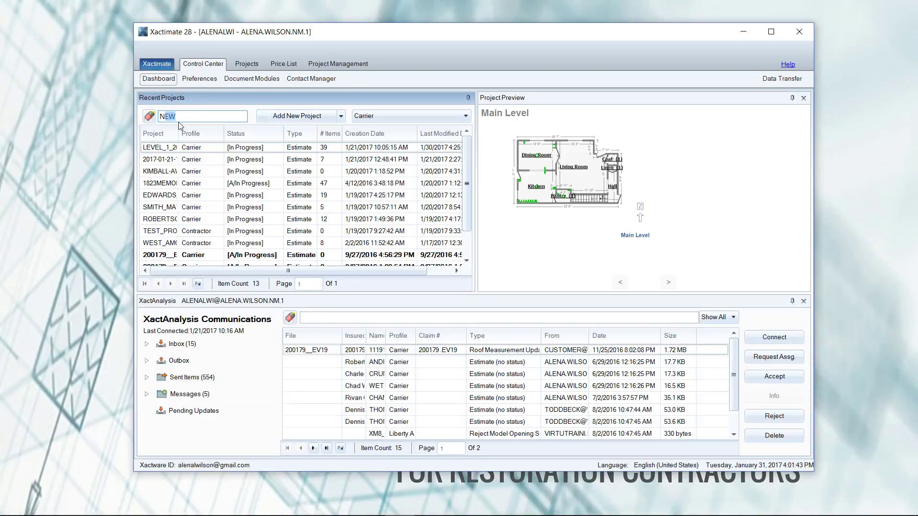
Name the new project NEW_ALENA, change its profile from Carrier to Contractor, and create it
type("EW_ALENA")
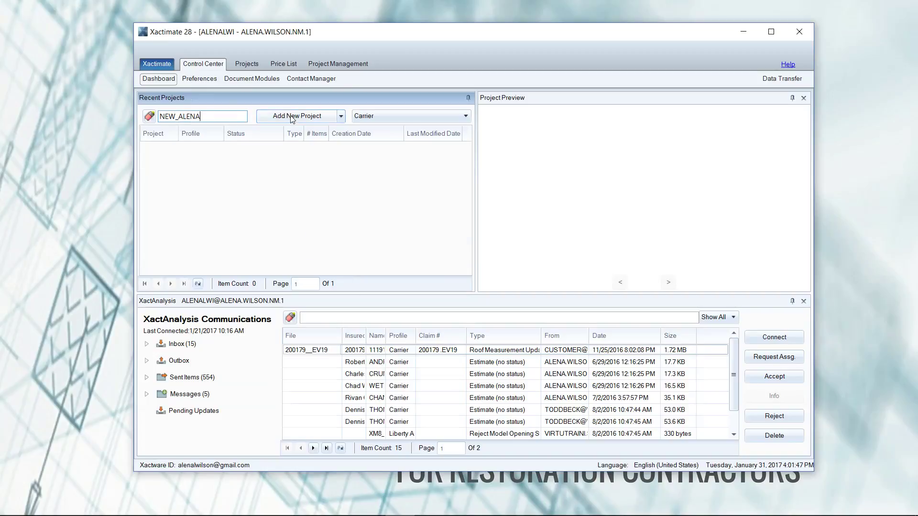
left_click(386, 119)
left_click(386, 119)
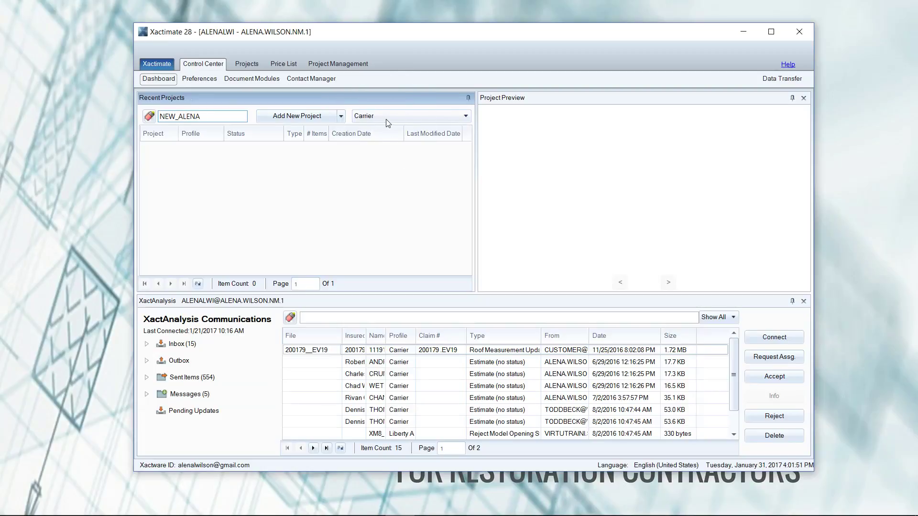
left_click(386, 119)
left_click(464, 117)
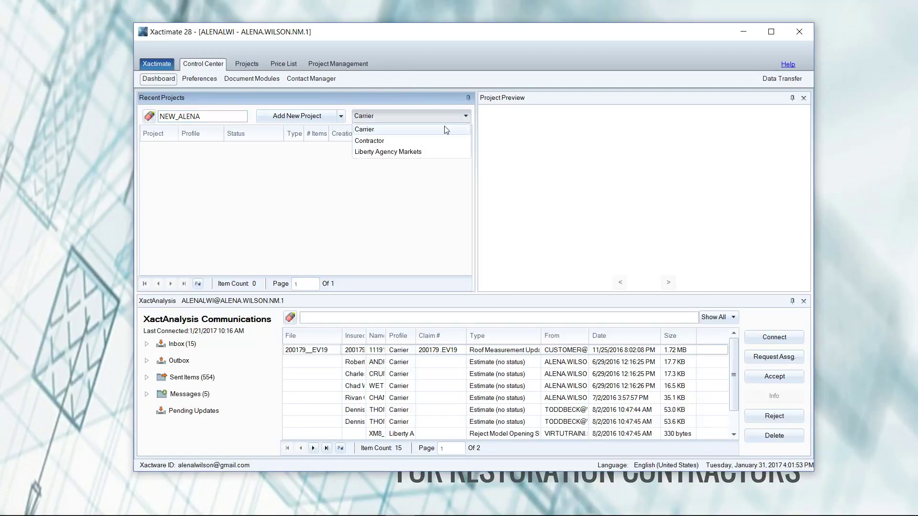
left_click(381, 130)
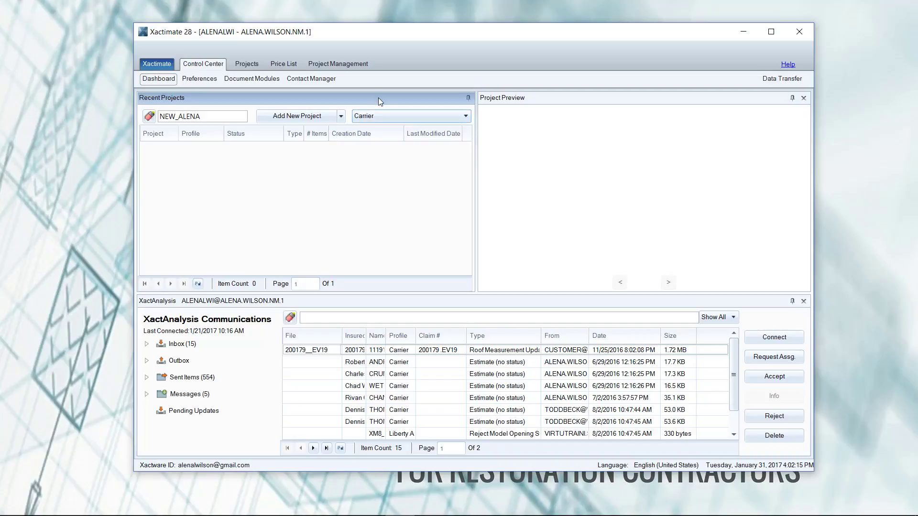
left_click(369, 120)
left_click(369, 132)
left_click(297, 117)
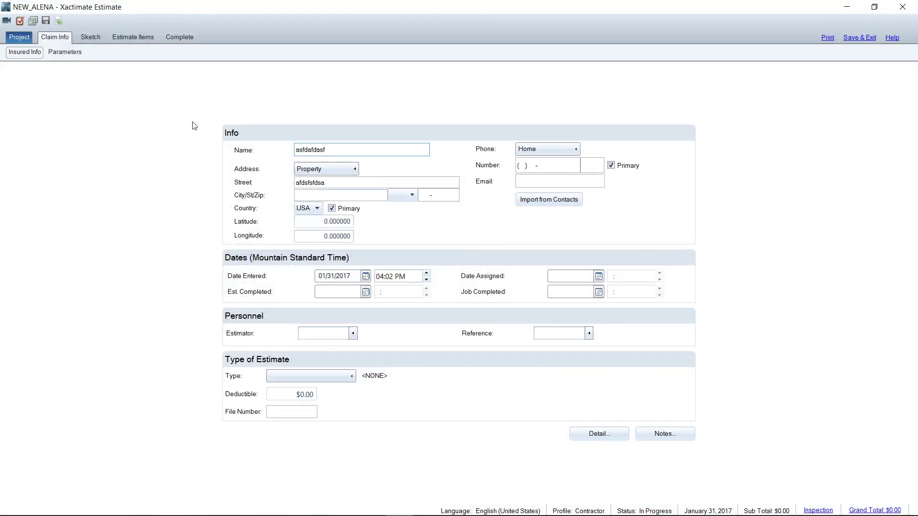
Enter placeholder text 'fafdasfdsfsfds' as the insured's city/state/zip, then review Estimate Items and return to Claim Info
left_click(331, 195)
type("fafdasfdsfsfds")
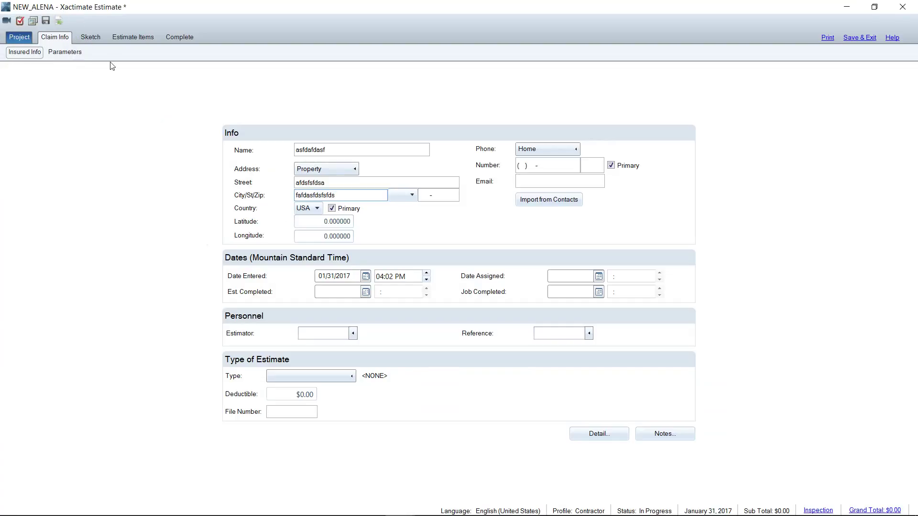
left_click(123, 39)
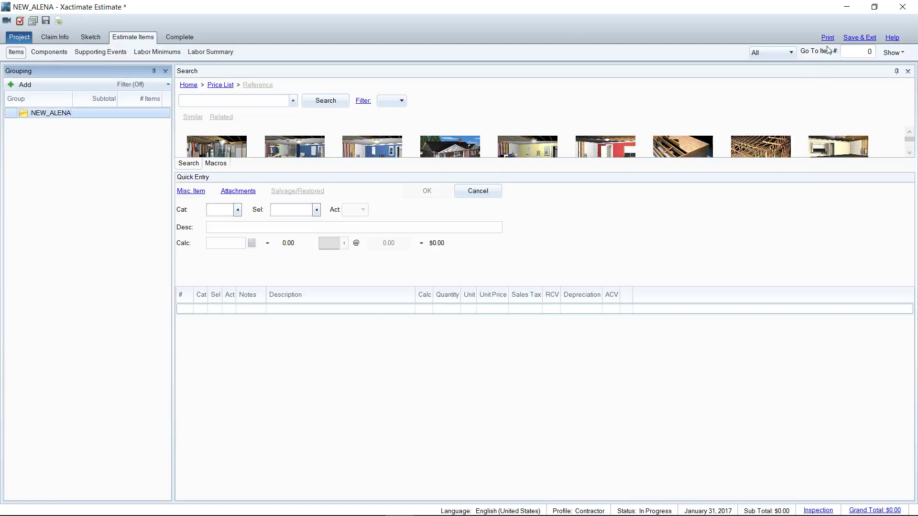
left_click(55, 38)
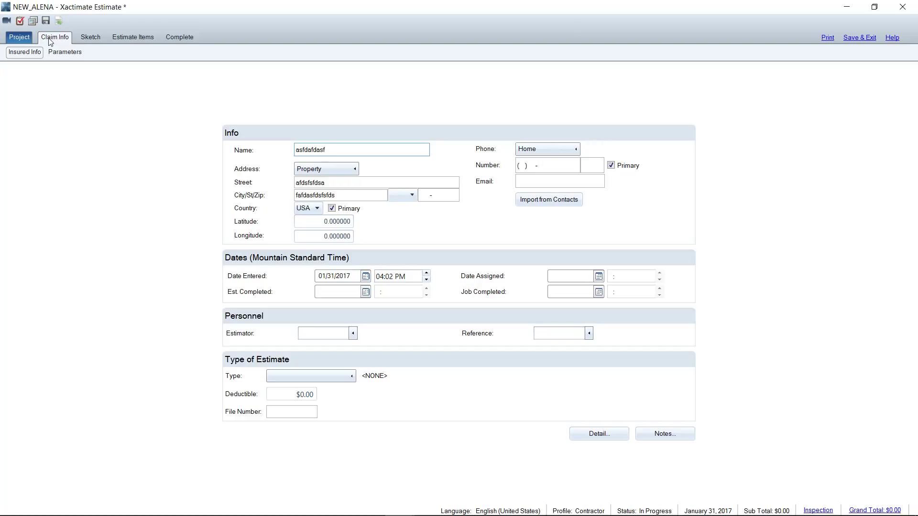
Save and close NEW_ALENA, then duplicate it as NEW_ALENA-1 with the Carrier profile
left_click(859, 37)
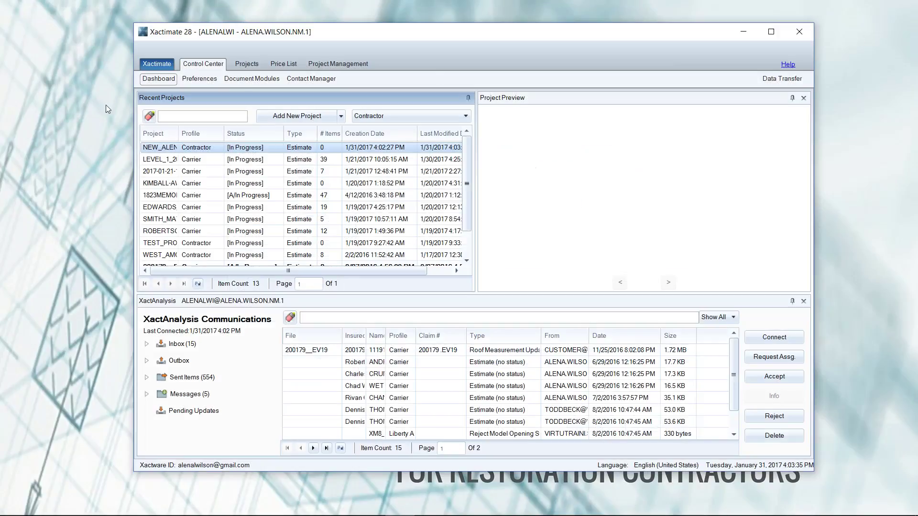
right_click(203, 150)
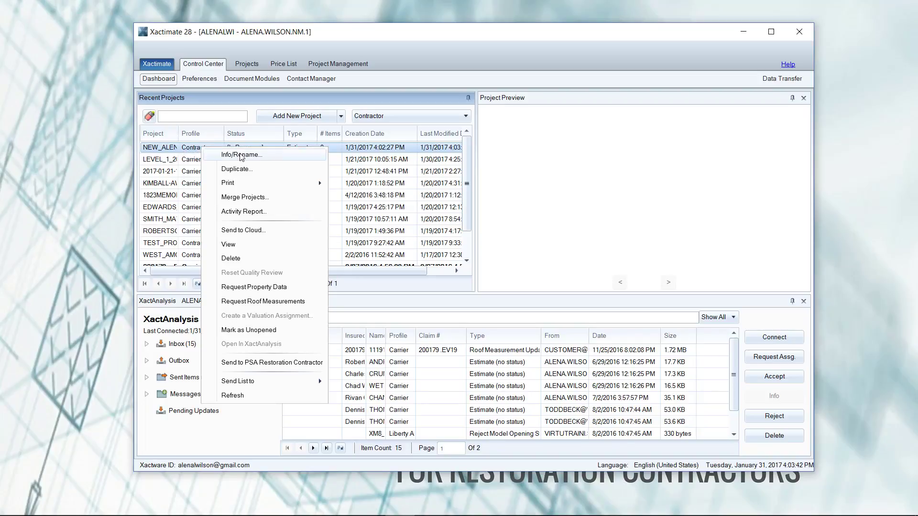
left_click(242, 170)
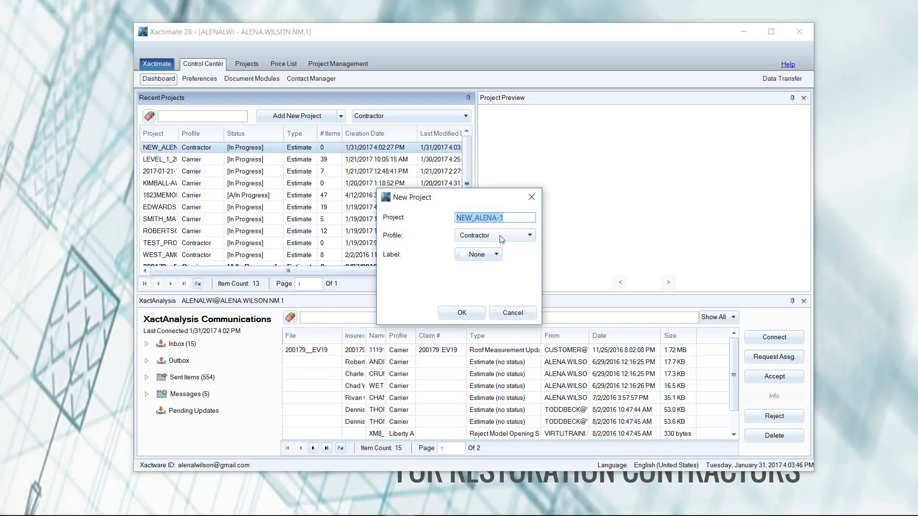
left_click(500, 237)
left_click(497, 254)
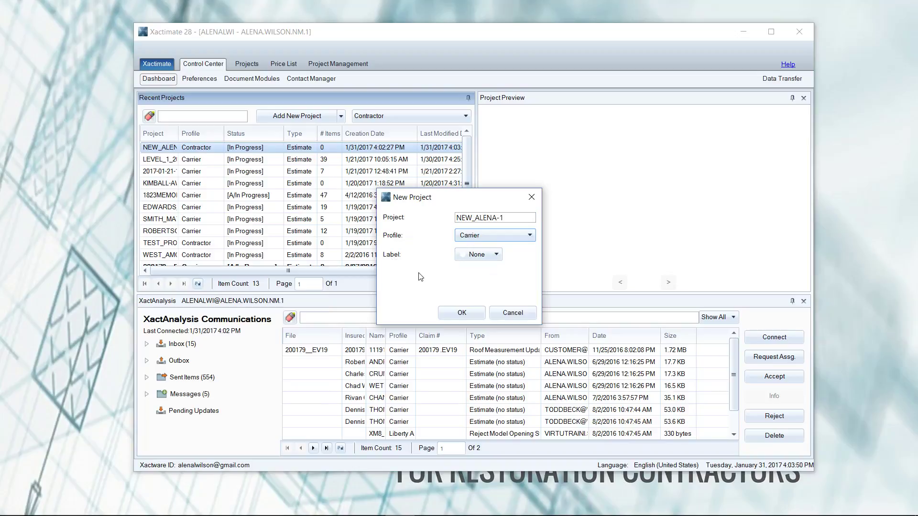
left_click(461, 218)
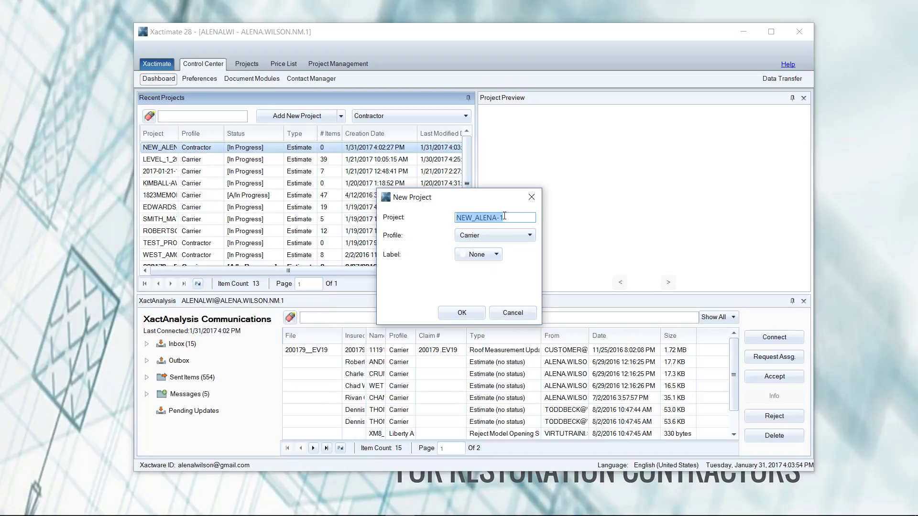
left_click(458, 314)
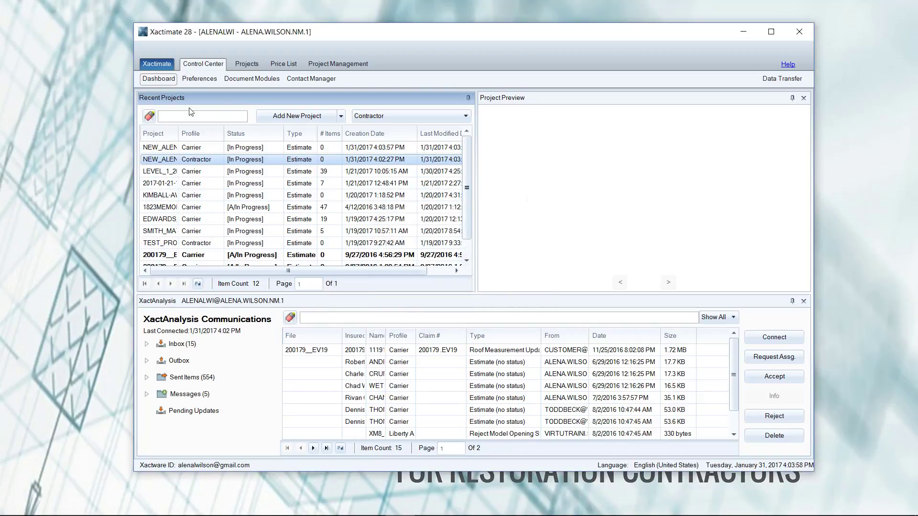
left_click(167, 148)
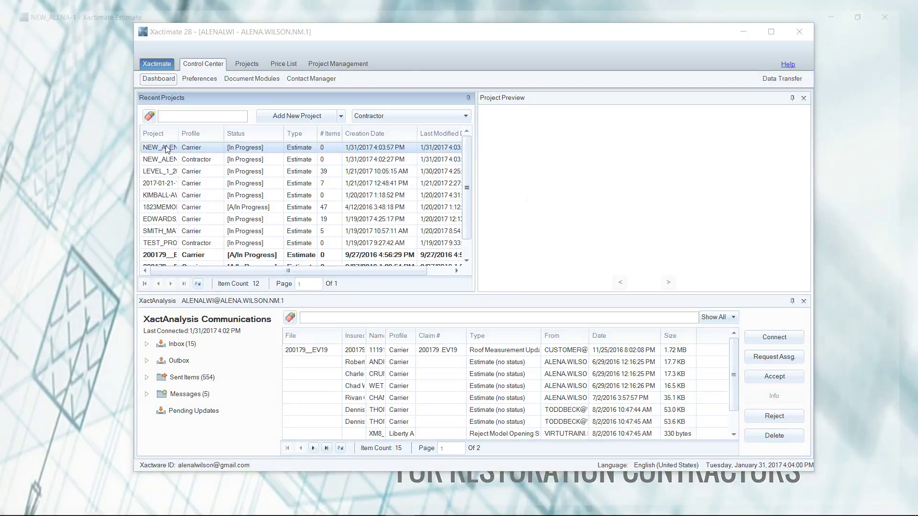
double_click(166, 149)
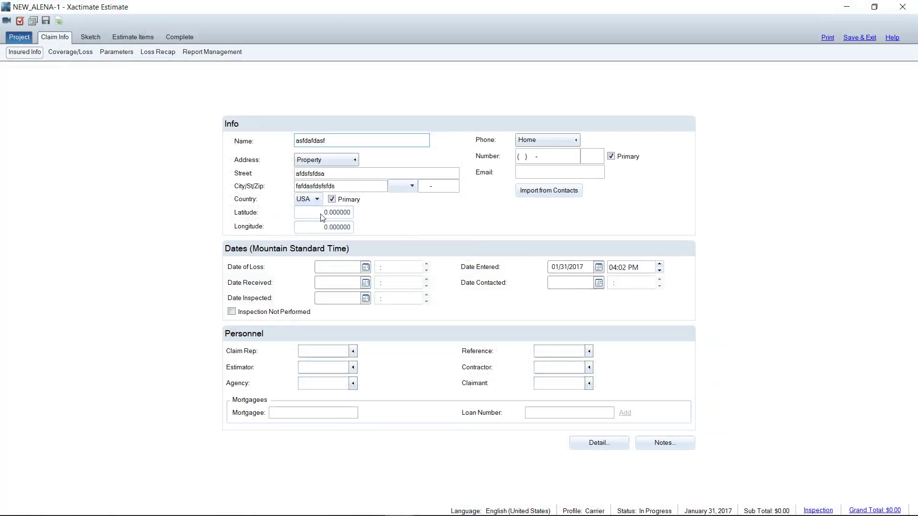
left_click(94, 56)
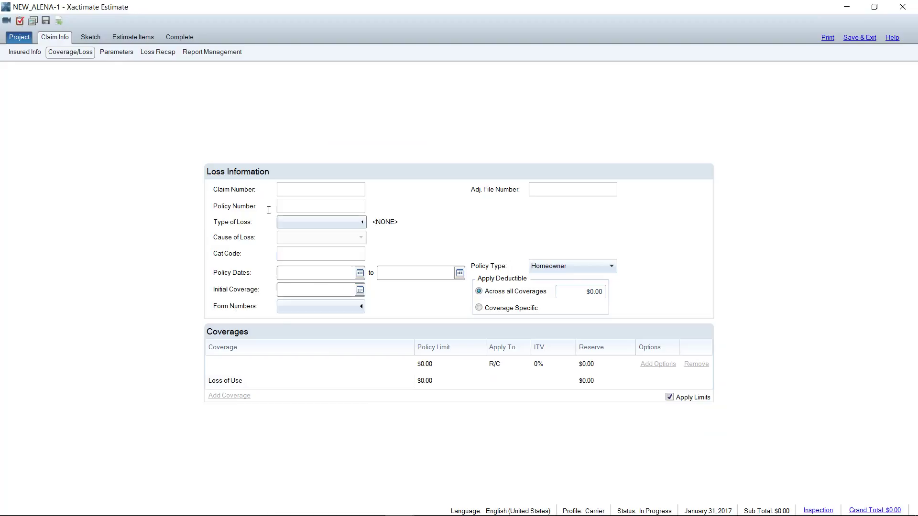
left_click(330, 287)
left_click(117, 37)
left_click(38, 115)
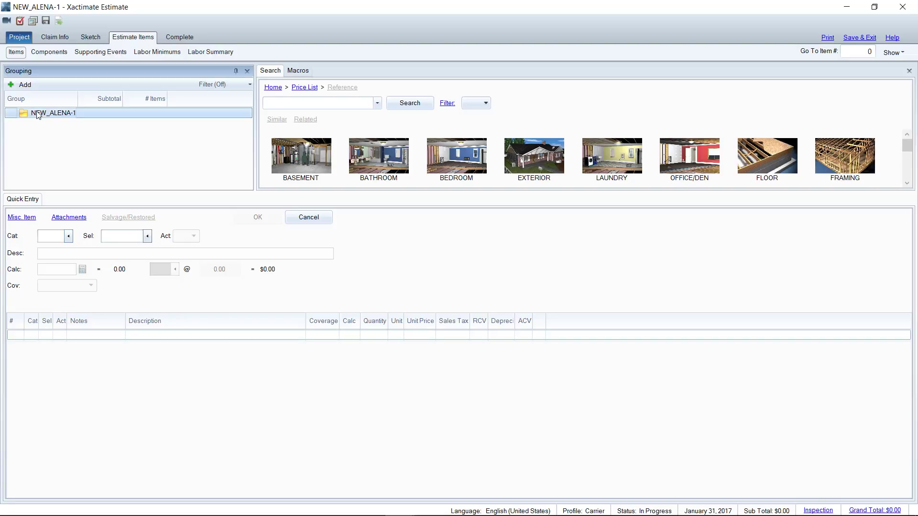
Save and close the Carrier copy NEW_ALENA-1 and back out of the top project's context menu
left_click(860, 38)
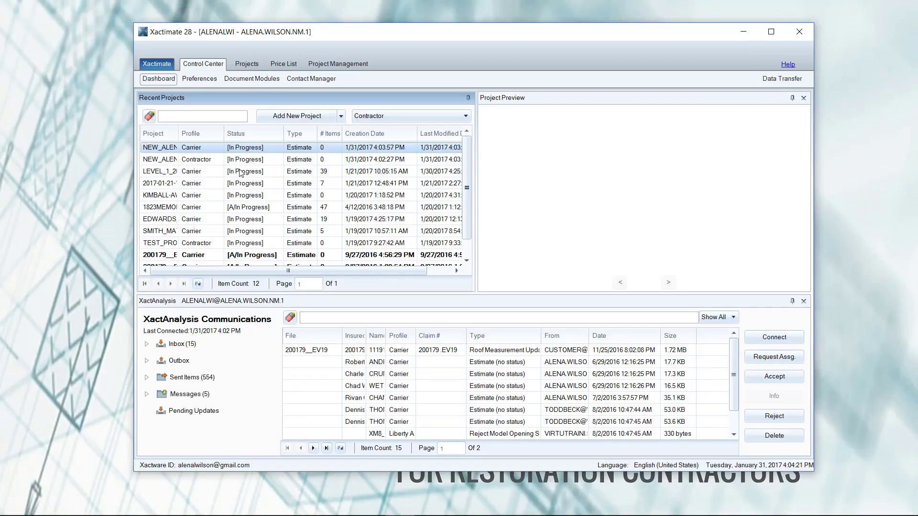
right_click(158, 150)
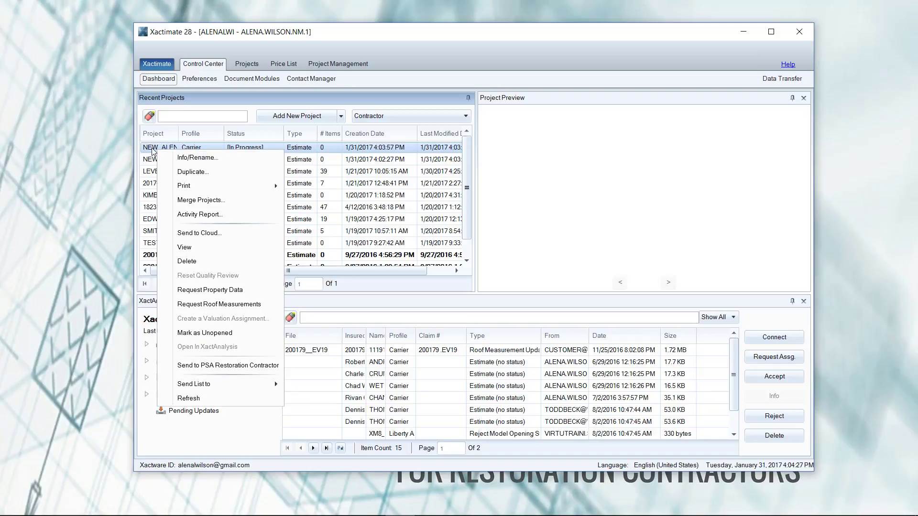
left_click(155, 153)
left_click(156, 184)
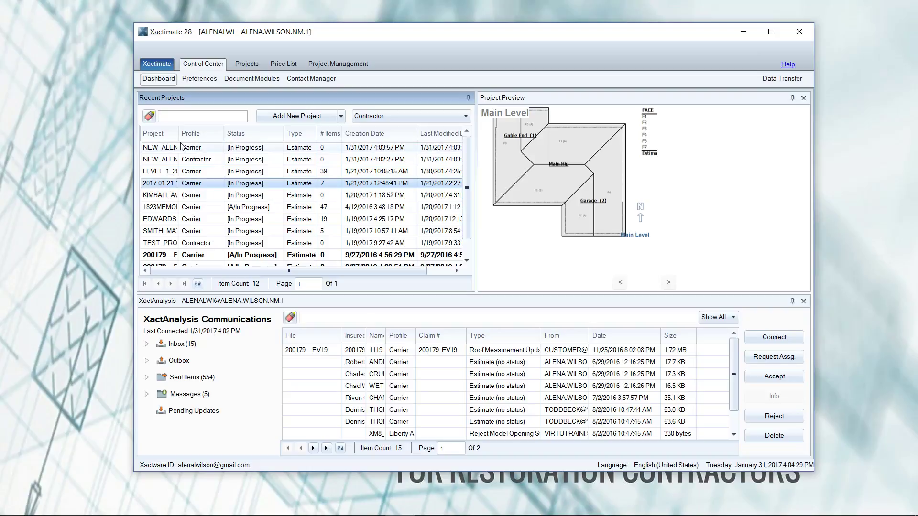
right_click(166, 185)
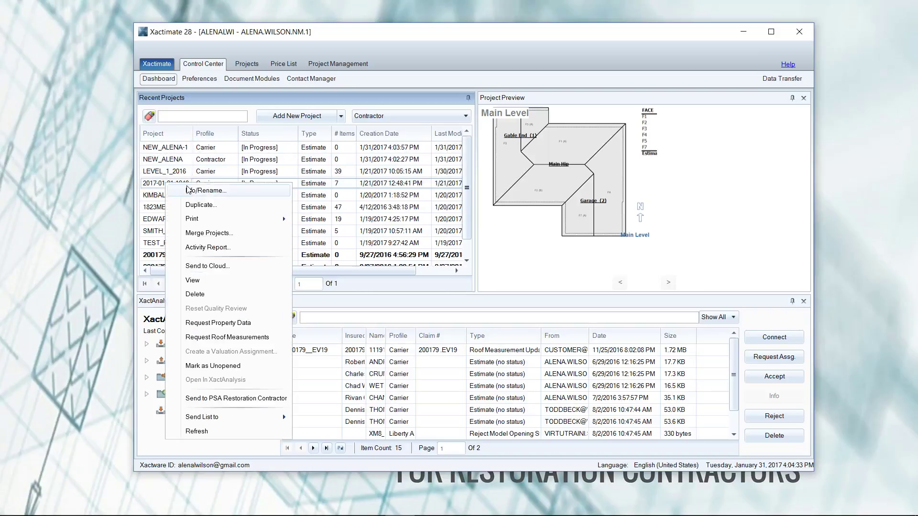
left_click(206, 190)
left_click(405, 97)
double_click(395, 97)
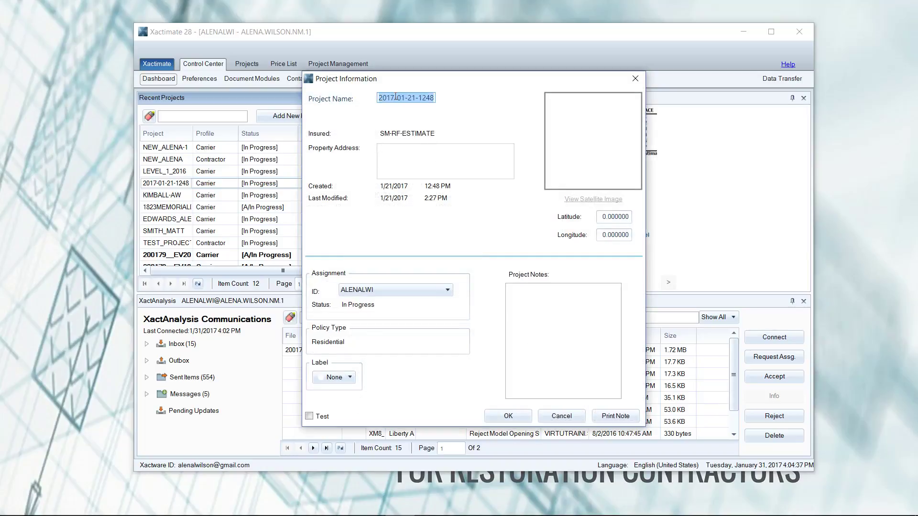
type("SMITH_FILE")
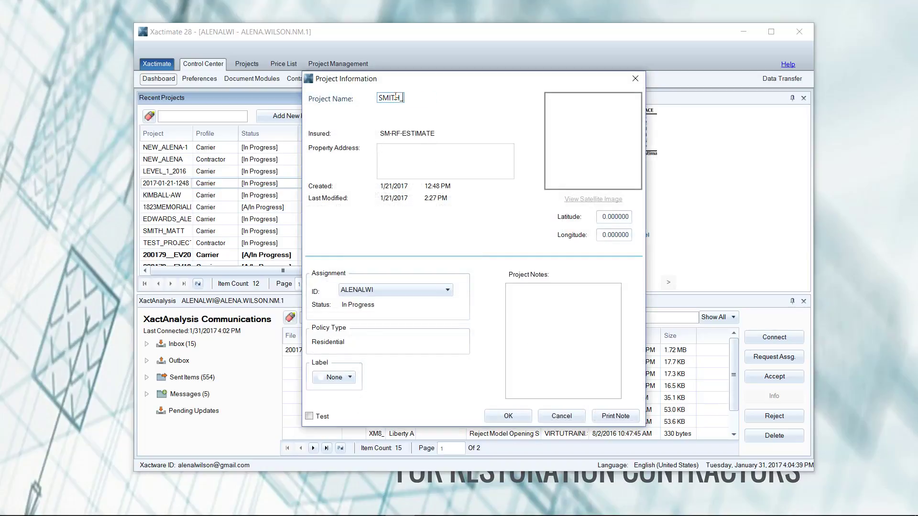
left_click(508, 416)
left_click(242, 67)
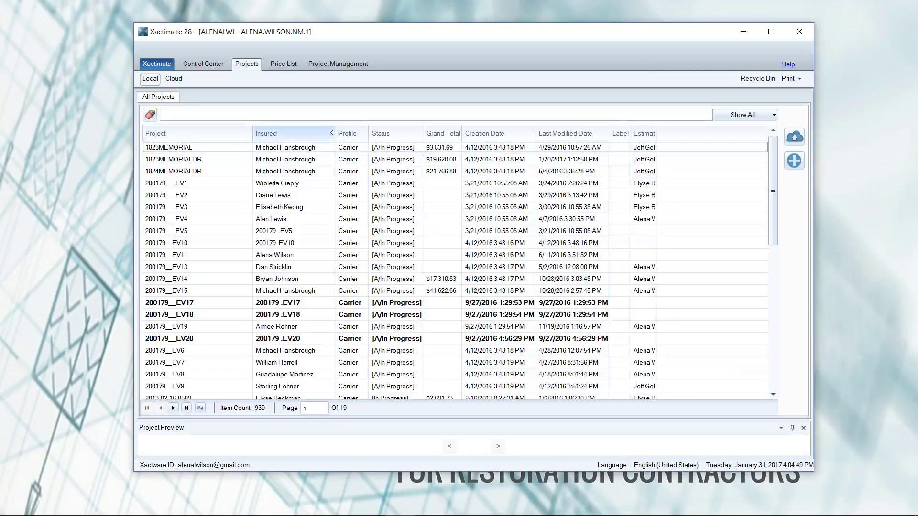
Filter All Projects by 'sm' to find SMITH_FILE, adjusting column widths, then return to Control Center
left_click_drag(335, 134, 174, 134)
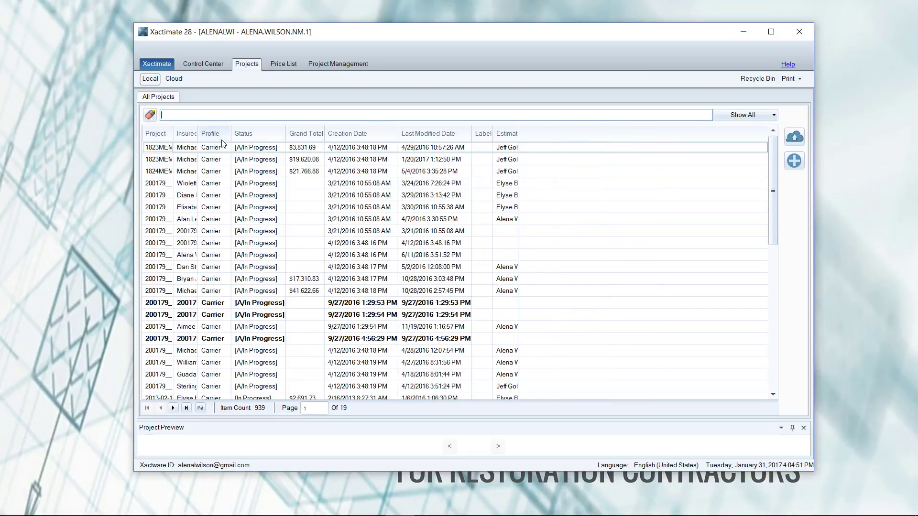
type("smith")
key("Return")
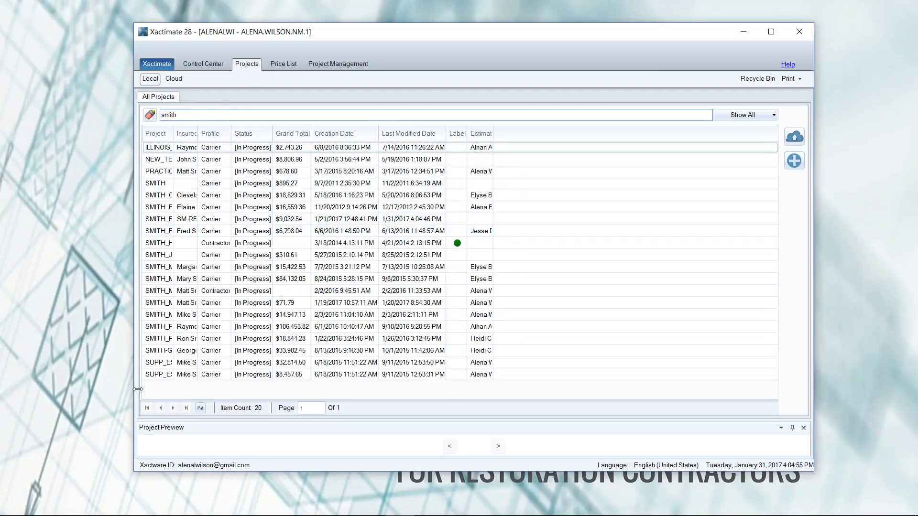
left_click_drag(173, 133, 180, 132)
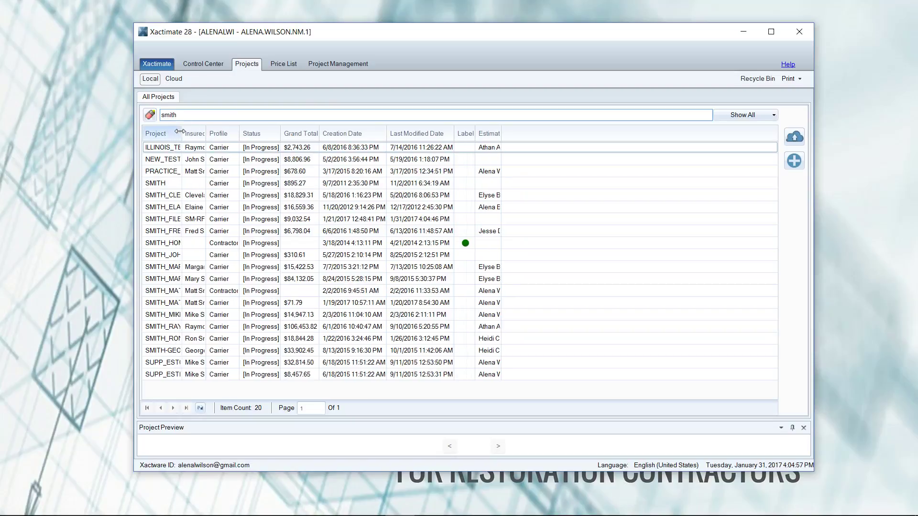
left_click(214, 64)
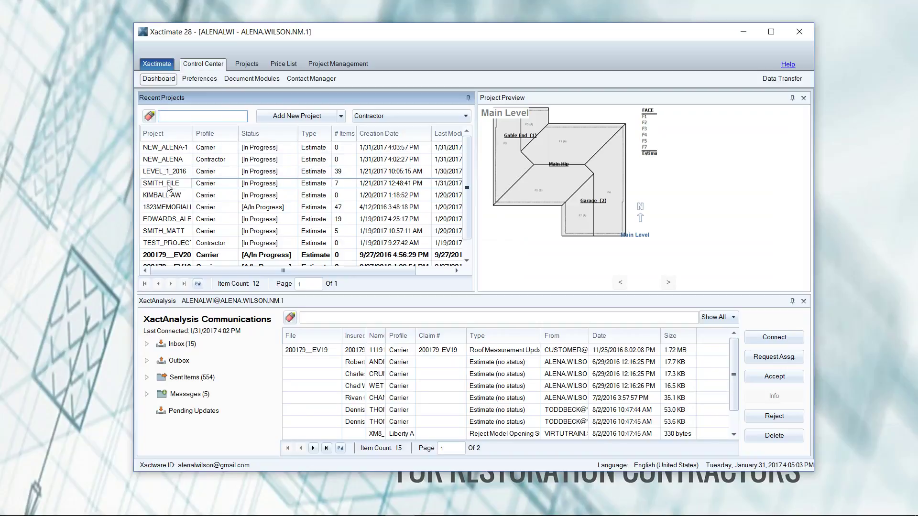
Select NEW_ALENA-1 in Recent Projects and open its context menu
left_click(178, 151)
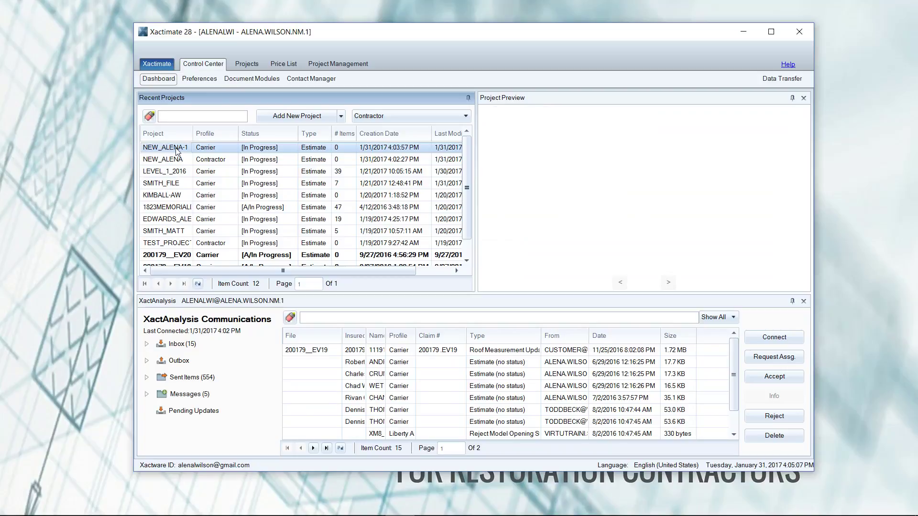
right_click(178, 151)
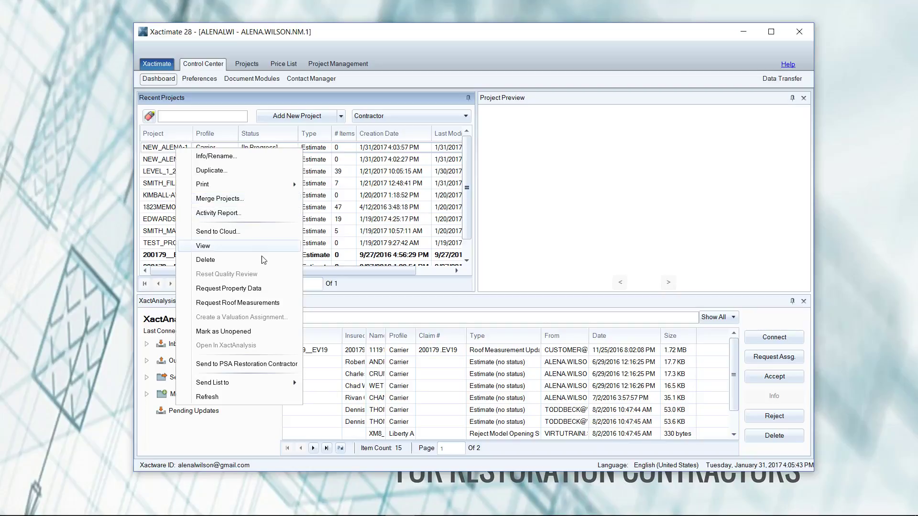
left_click(267, 304)
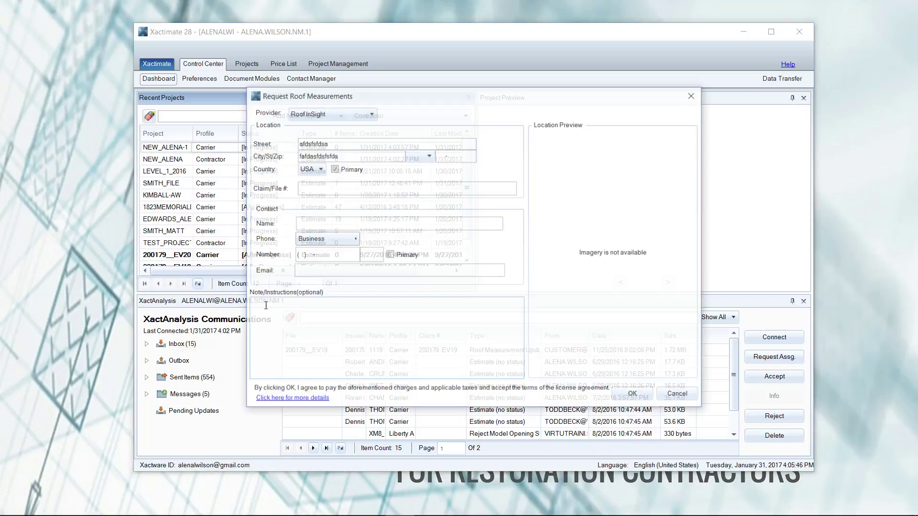
left_click(330, 115)
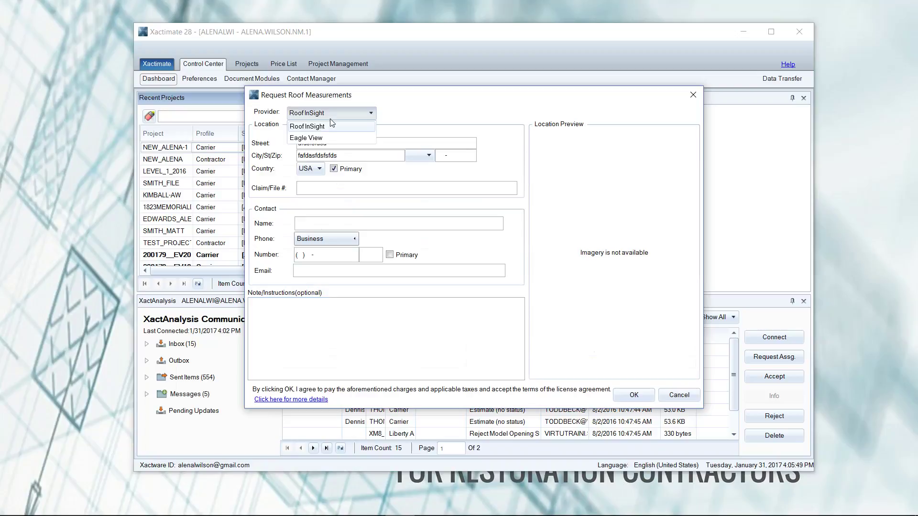
left_click(330, 138)
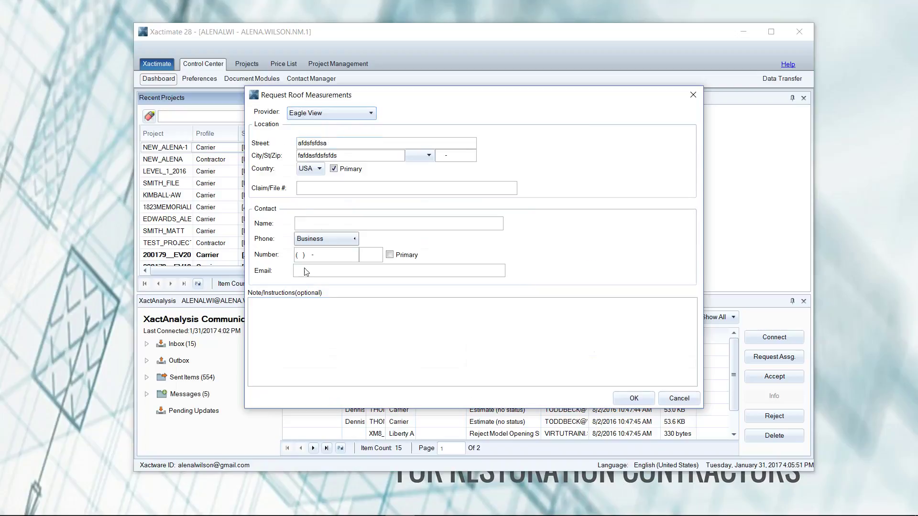
left_click(679, 398)
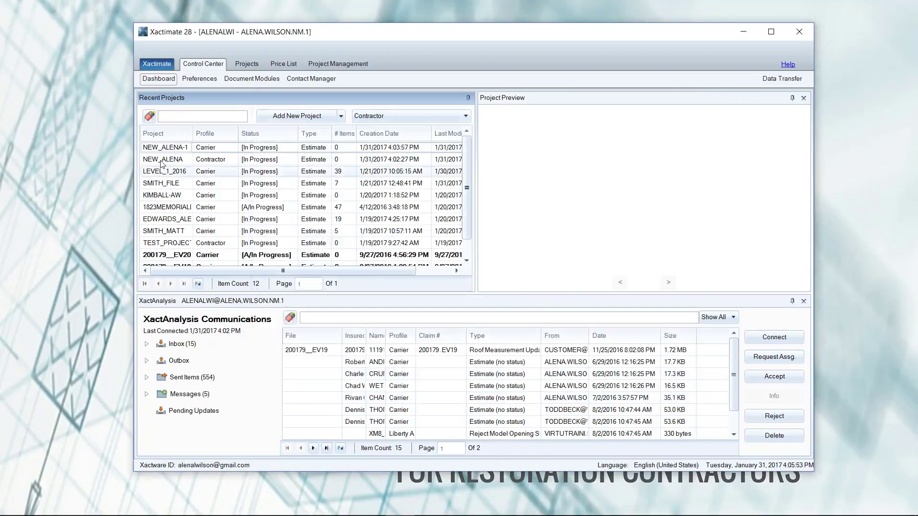
Mark NEW_ALENA-1 as unopened, recheck its context menu, then open the NEW_ALENA-1 estimate
right_click(167, 158)
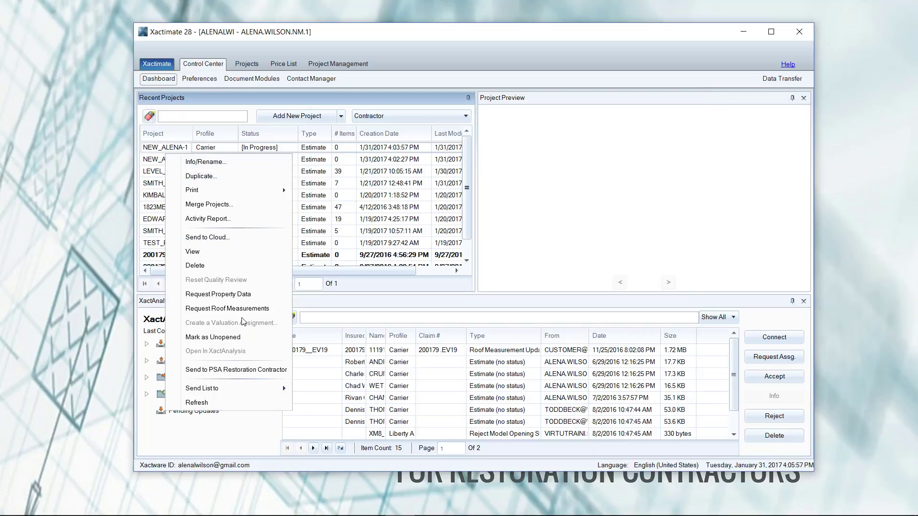
left_click(240, 340)
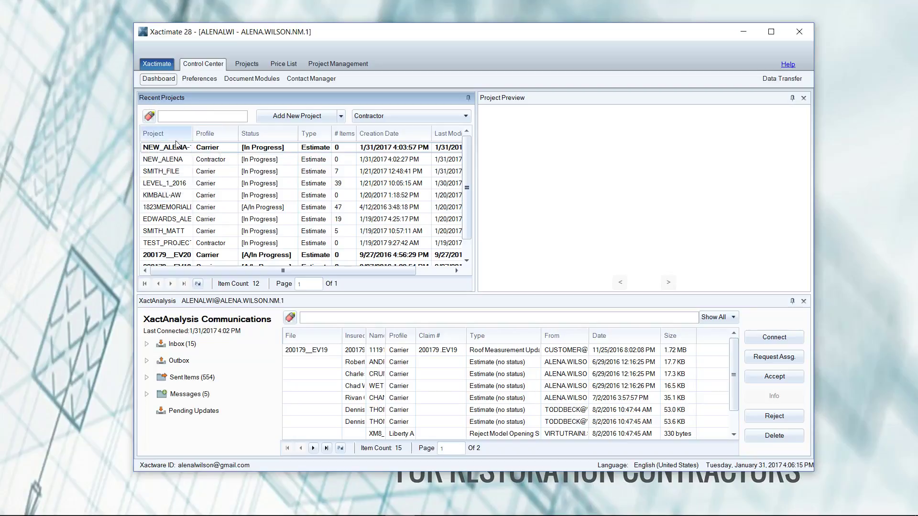
right_click(168, 148)
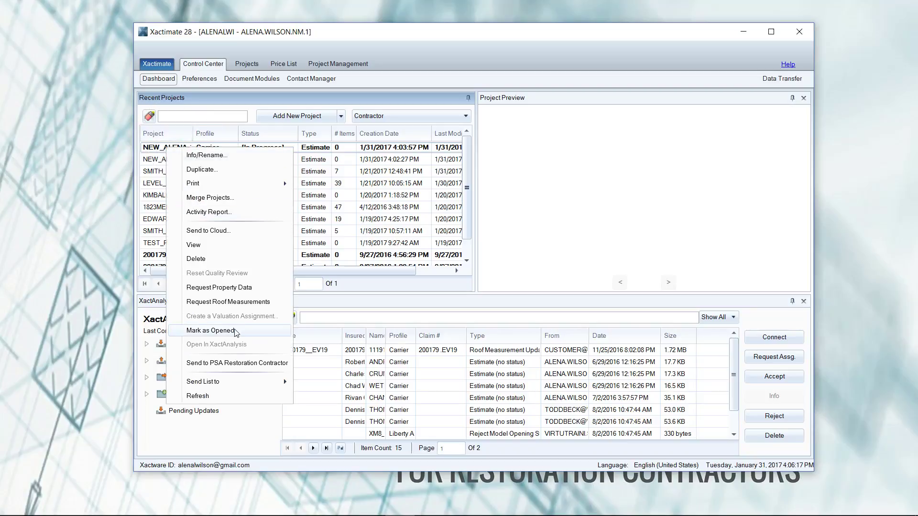
left_click(154, 151)
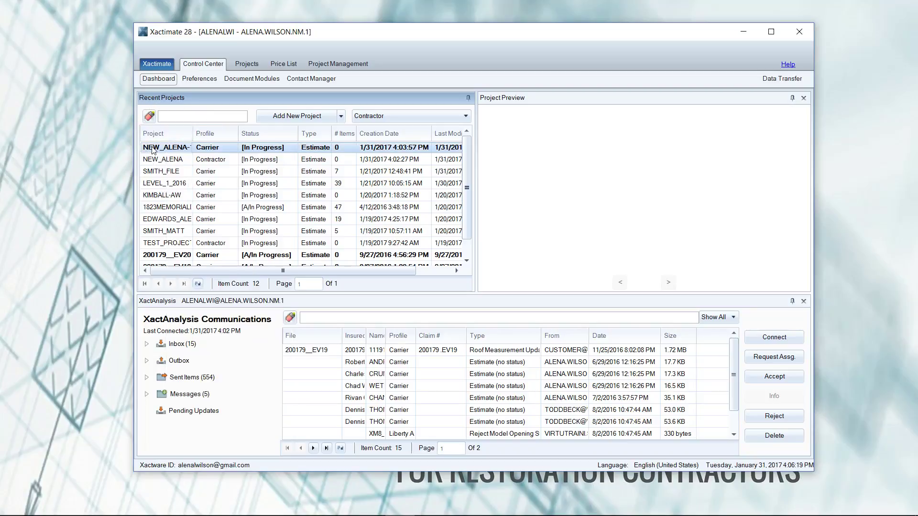
double_click(177, 152)
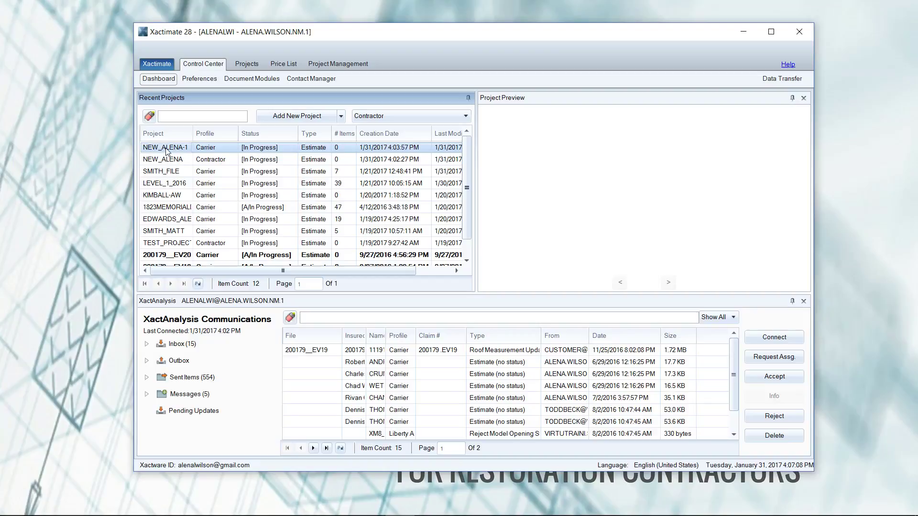
Show the NEW_ALENA-1 context menu on the dashboard and dismiss it without choosing anything
right_click(166, 151)
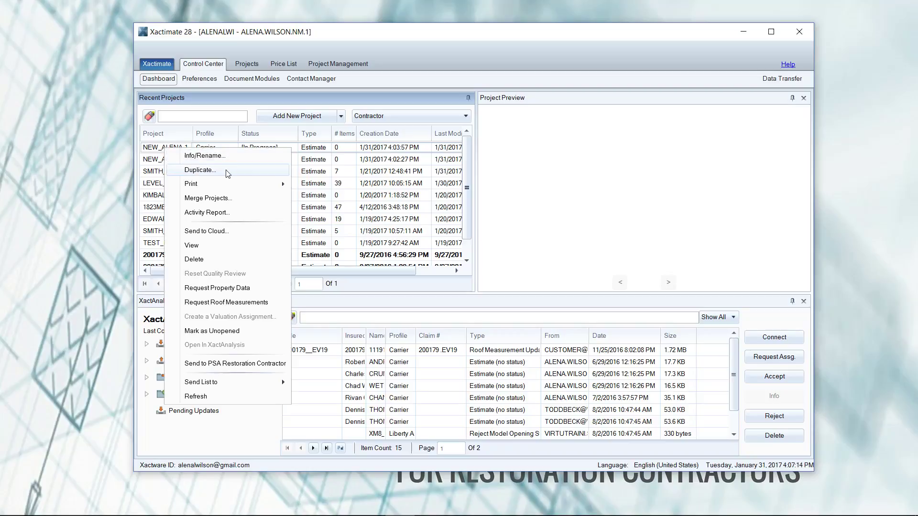
left_click(248, 101)
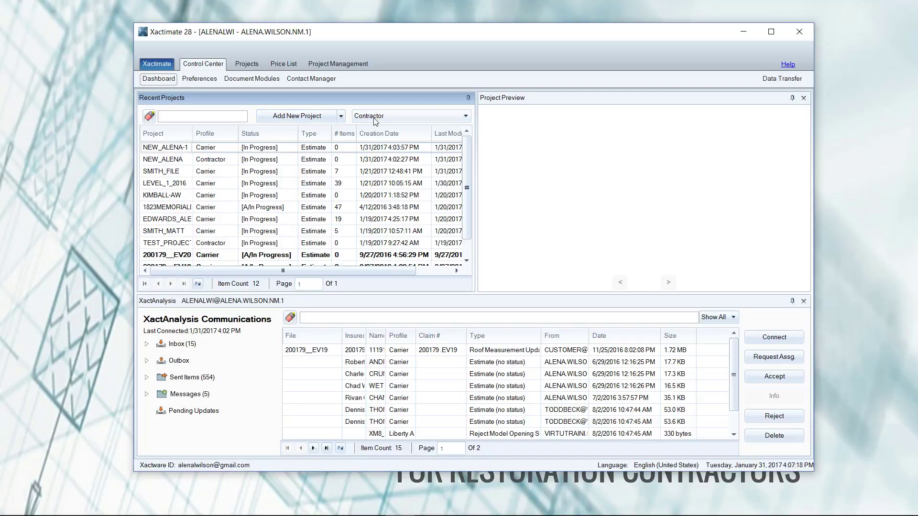